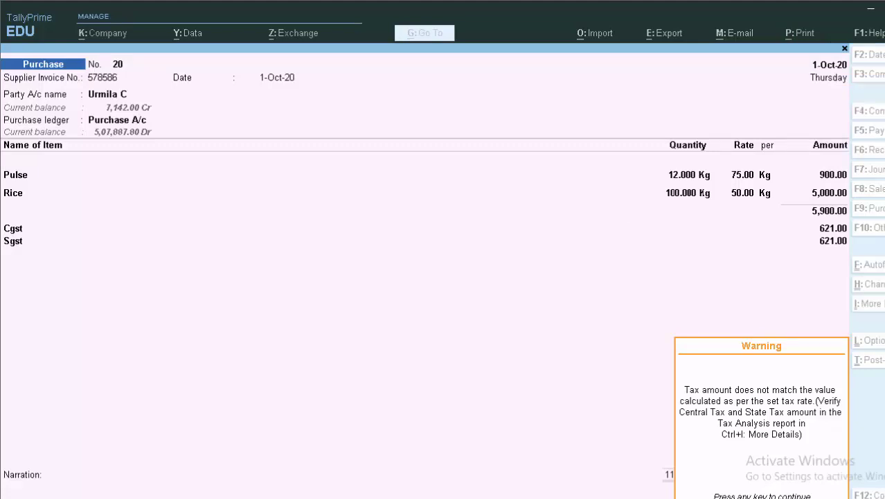
Bring up the print options for purchase voucher No. 20.
key(ctrl+p)
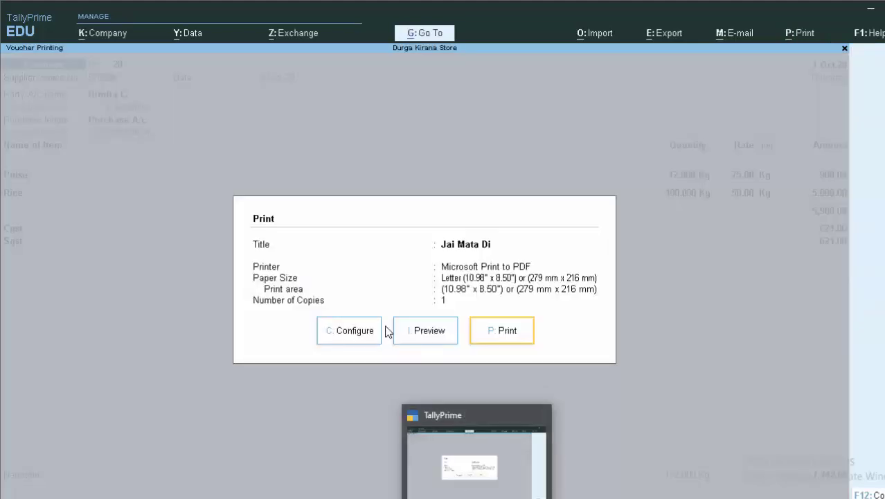
Preview and zoom voucher 20's invoice (total ₹7,142.00), then close the preview and print options.
click(439, 332)
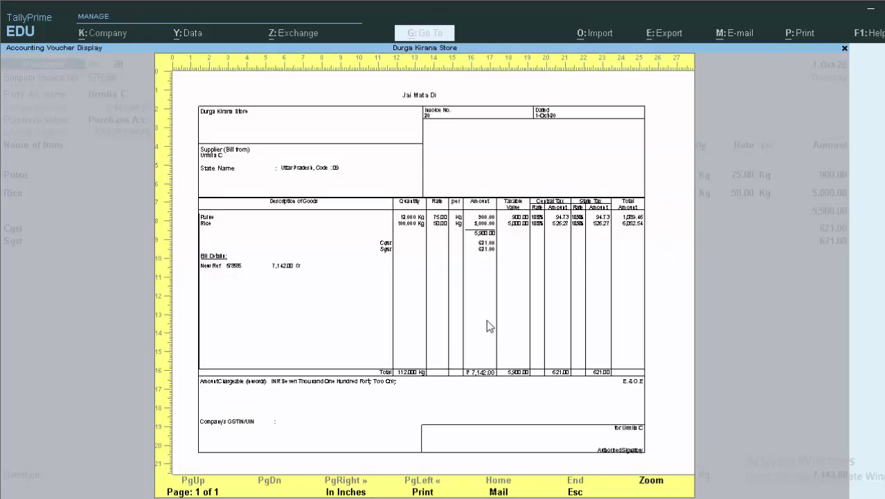
click(654, 484)
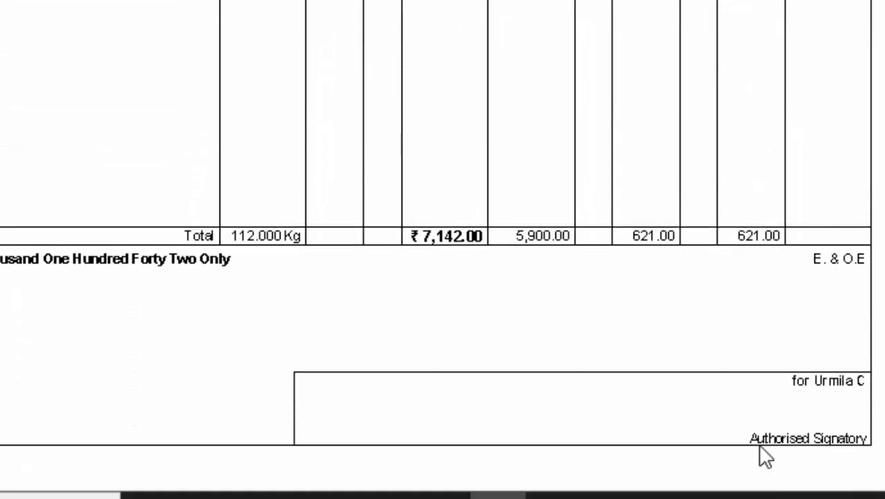
scroll(574, 415, up, 1)
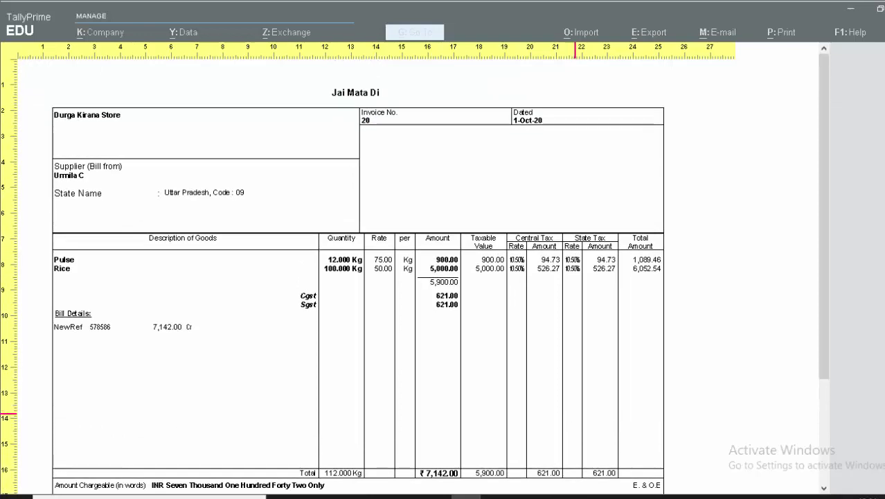
key(alt+z)
key(Escape)
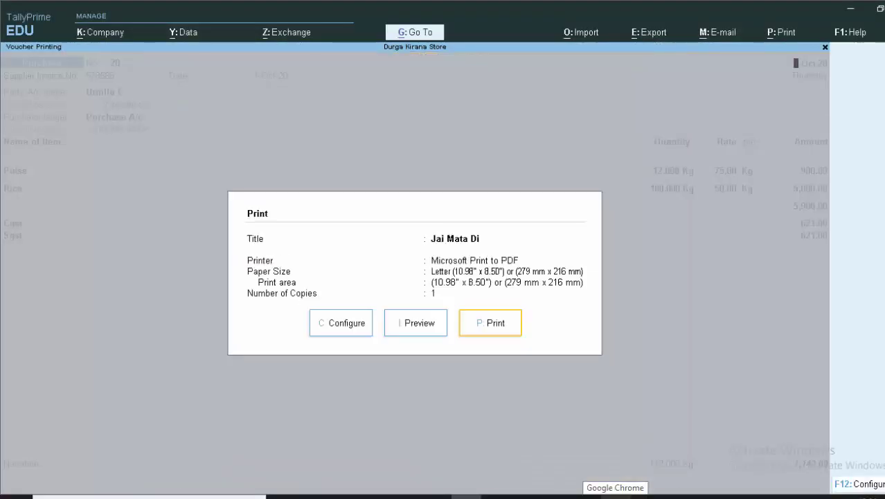
key(Escape)
Confirm quitting voucher 20 and head back toward the Gateway of Tally.
key(Escape)
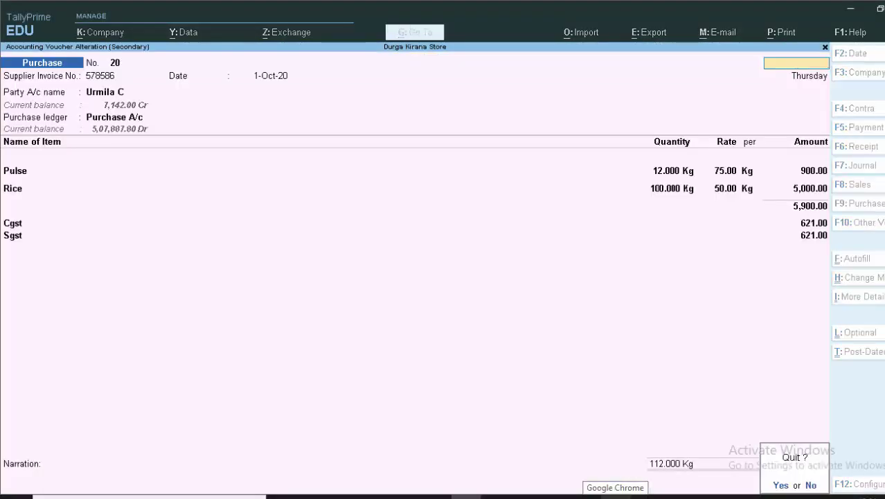
key(y)
key(Escape)
key(Escape)
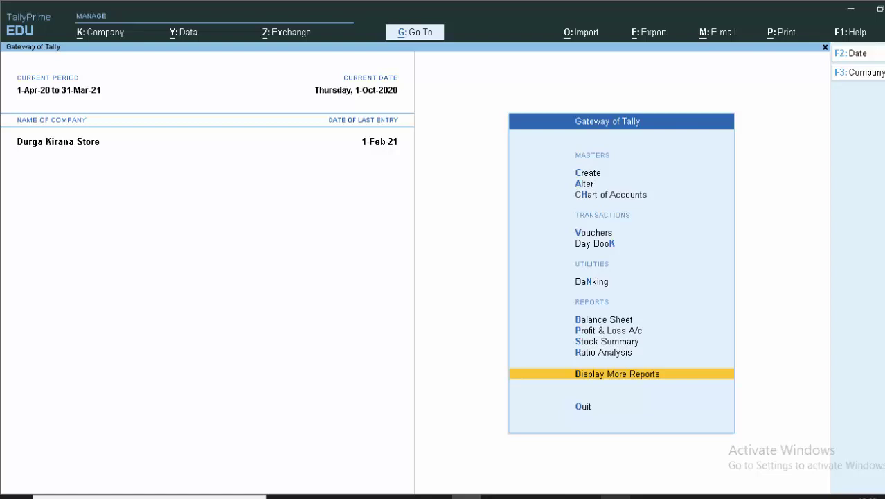
Begin a Purchase voucher with supplier invoice 578968 dated 1-11-20, then start creating a party ledger.
key(v)
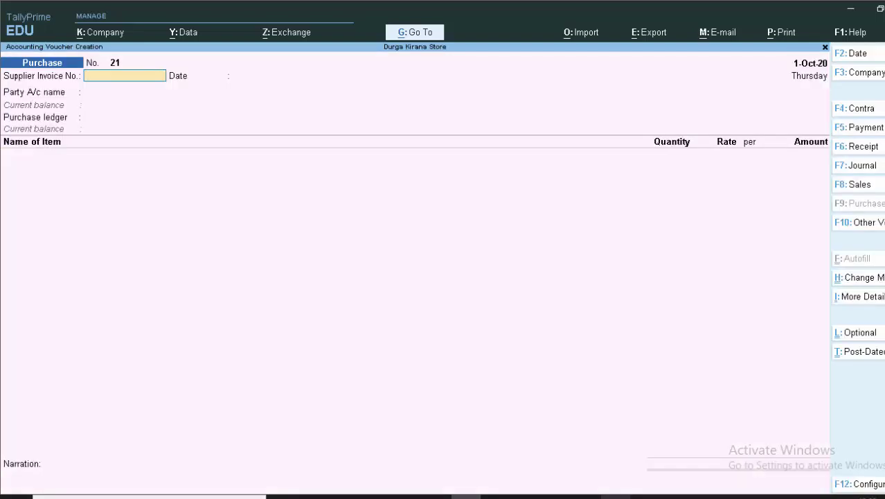
text(578968)
key(Return)
key(F2)
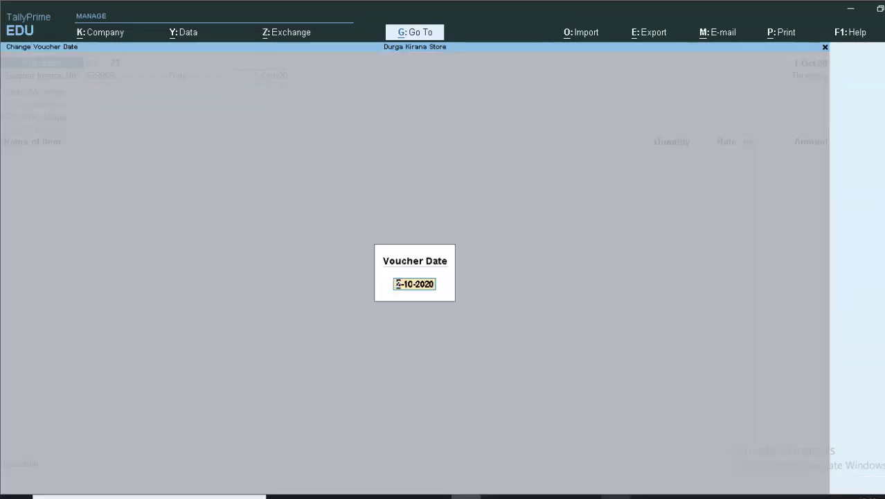
text(1-)
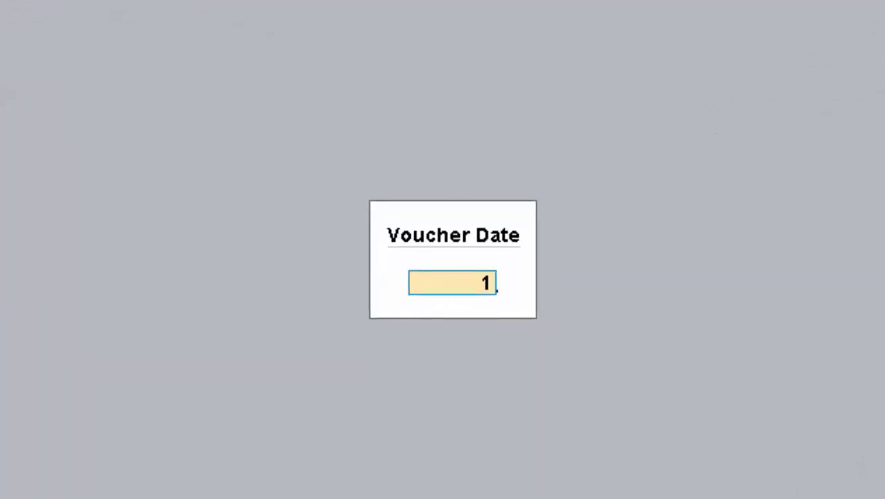
text(11-2)
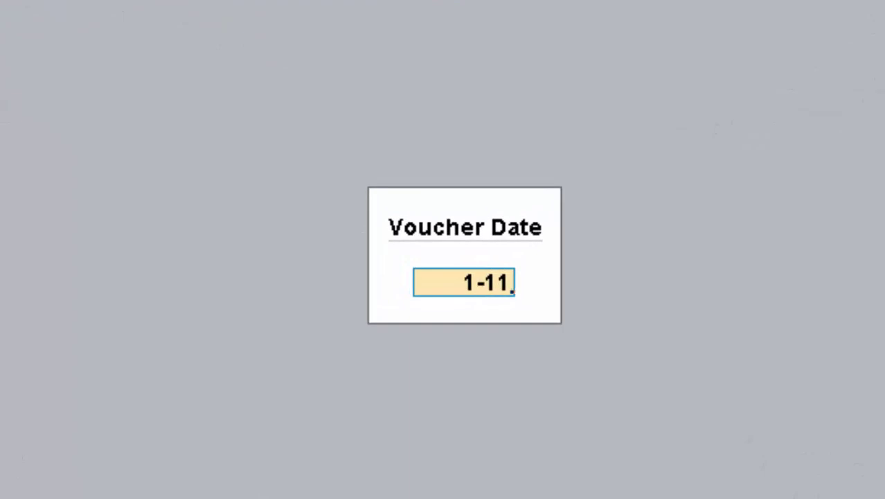
text(0)
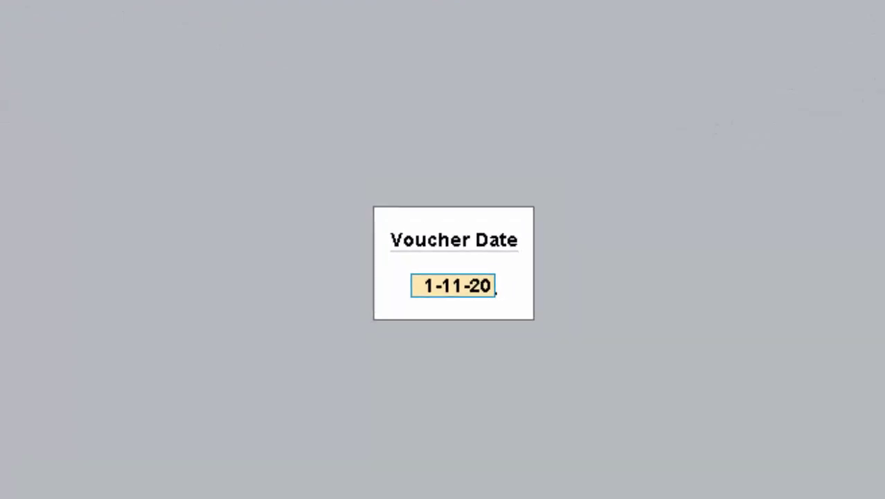
key(Return)
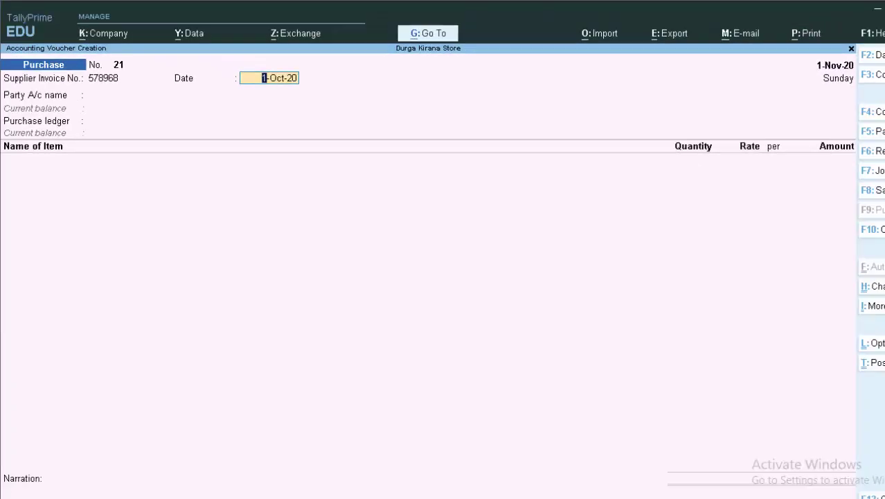
text(1-1)
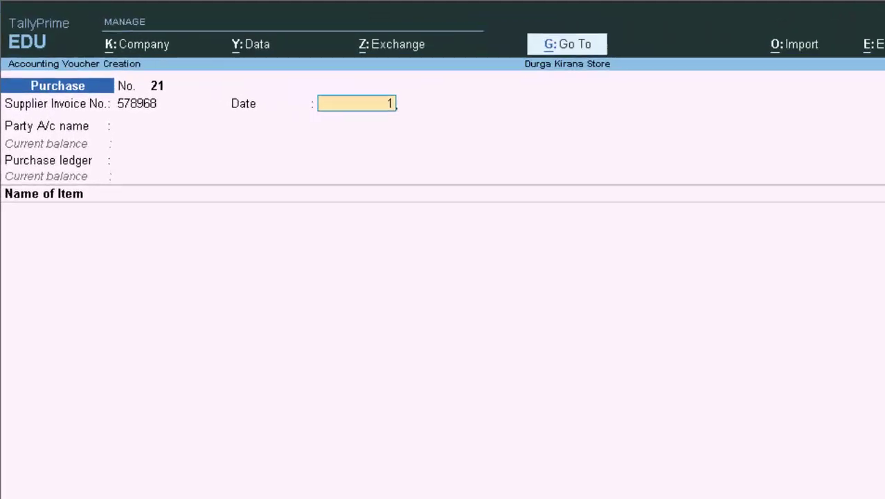
text(1-)
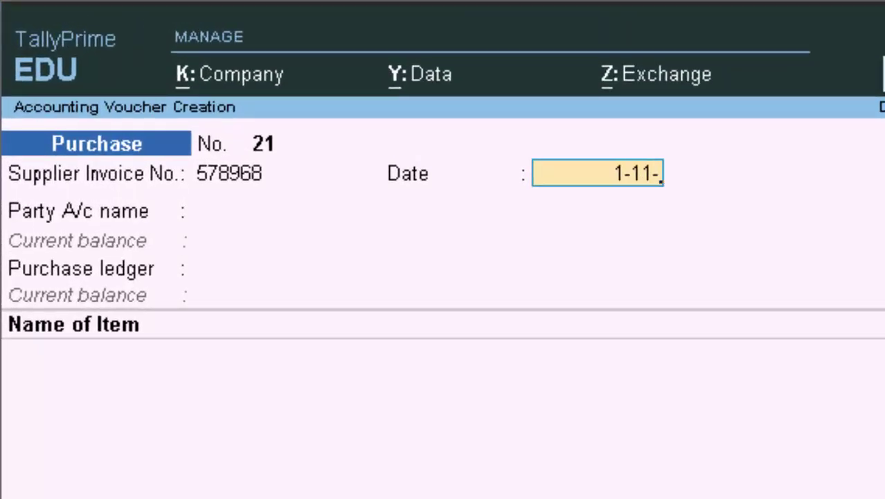
text(20)
key(Return)
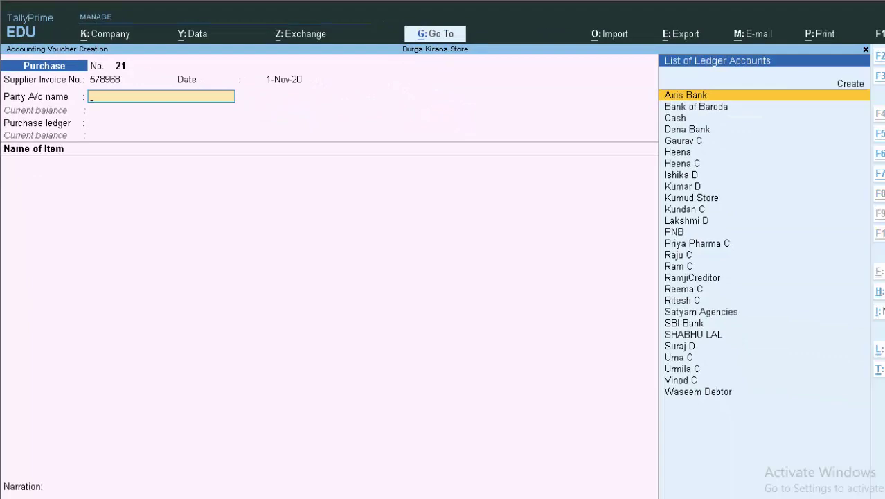
key(alt+c)
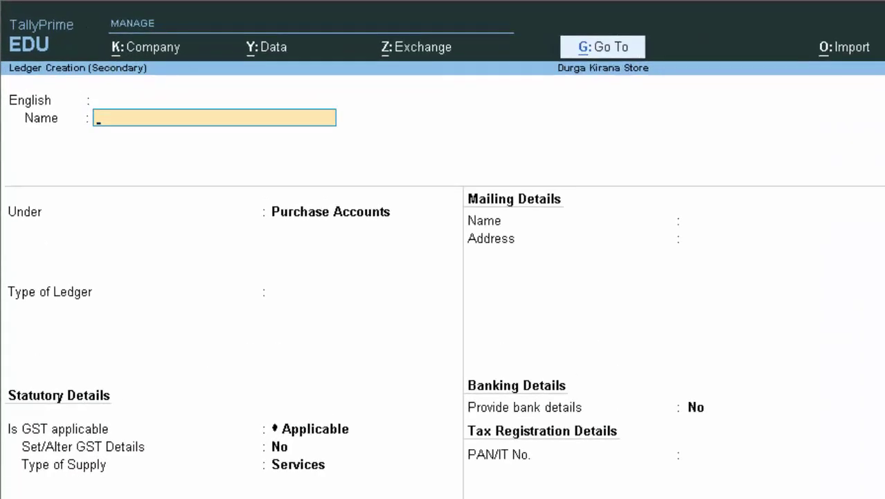
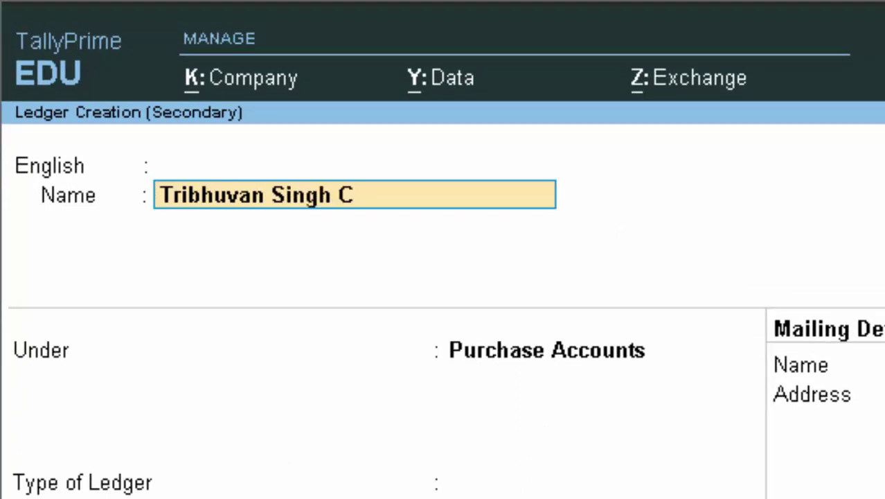
Enter the supplier's name, place the ledger under Sundry Creditors with Regular registration, and save it.
key(Return)
key(Return)
key(Return)
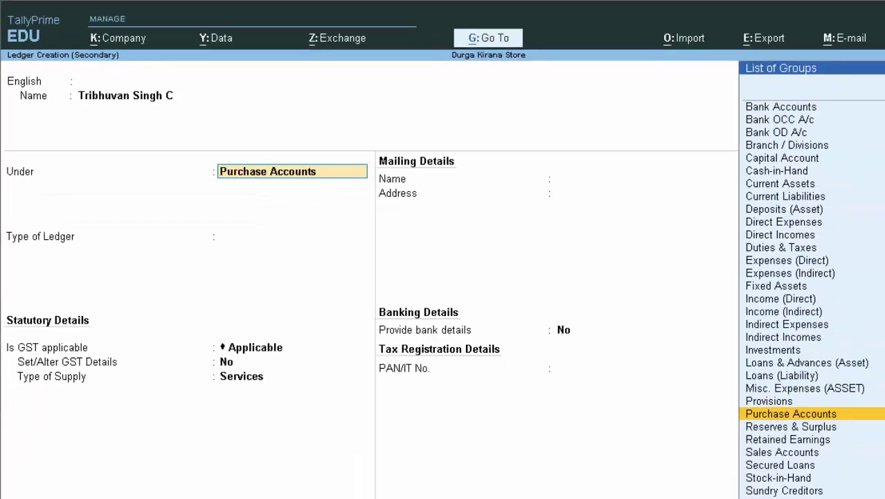
text(S)
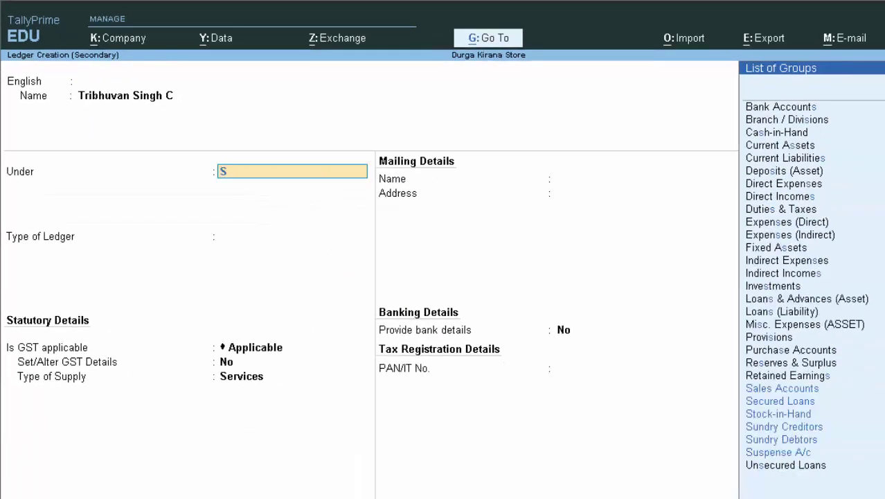
key(Down)
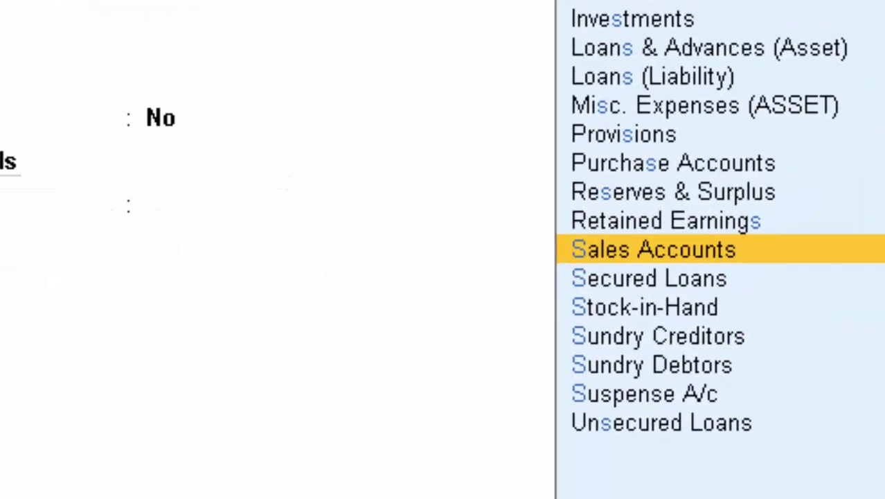
key(Down)
key(Down)
key(Down)
key(Up)
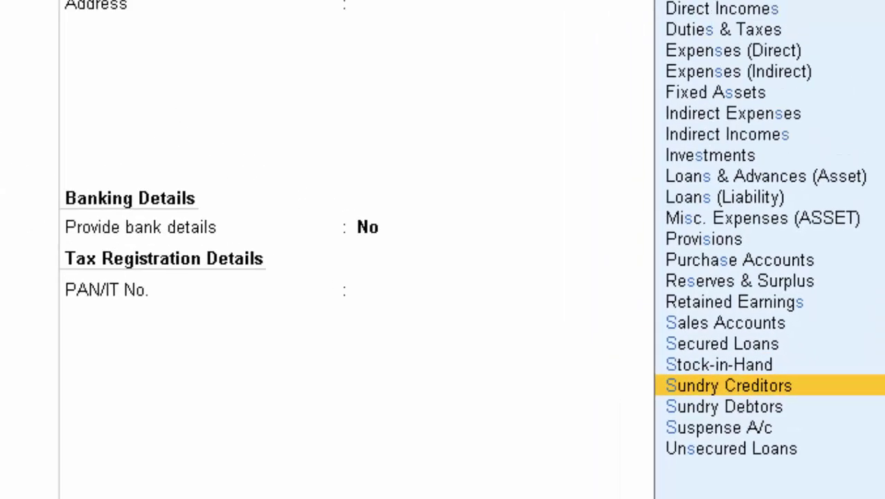
key(Return)
key(Return)
key(Return)
key(Return)
key(Return)
key(Return)
key(Return)
key(Return)
key(Return)
key(Return)
key(Return)
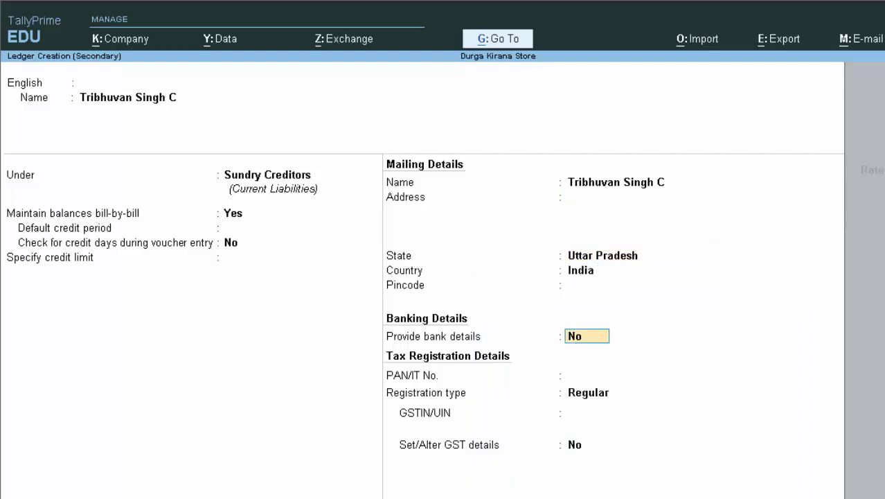
key(Return)
key(Return)
key(Return)
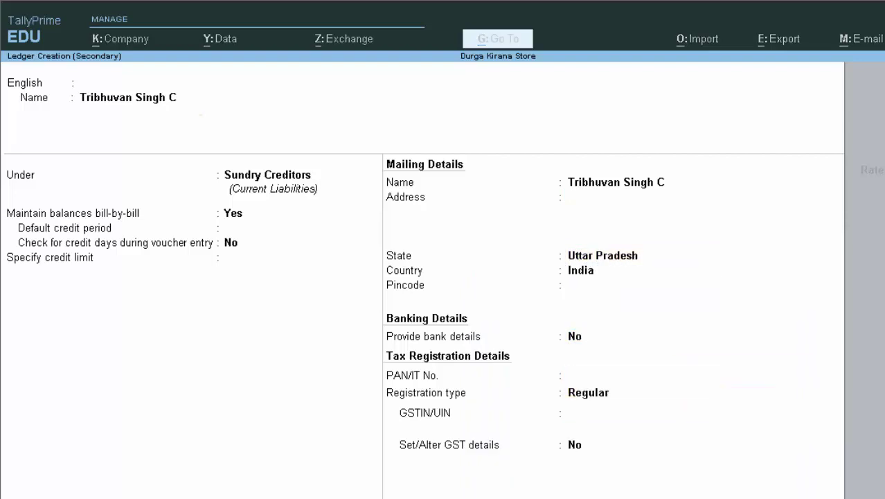
key(Return)
key(Return)
key(Return)
key(Return)
key(Return)
key(Return)
key(Return)
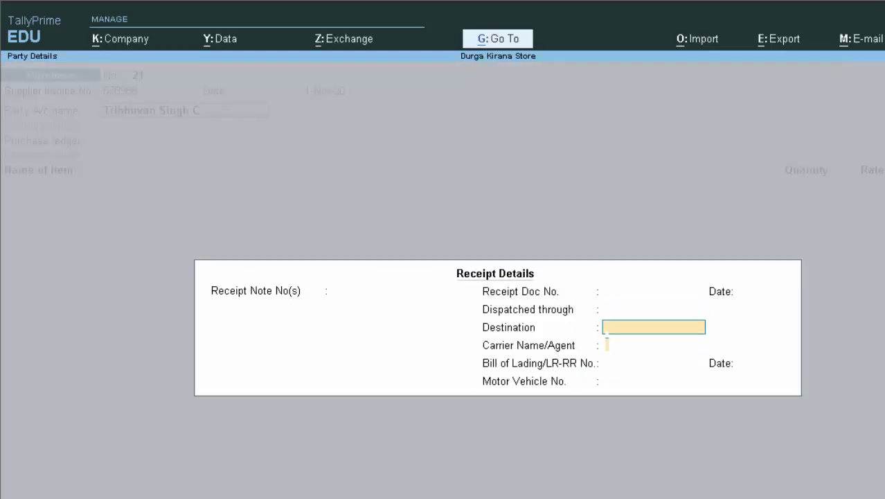
Choose Purchase A/c as the ledger and enter Pulse at 40 Kg, 75.00 per Kg.
key(Return)
key(Return)
key(Return)
key(Return)
key(Return)
key(Return)
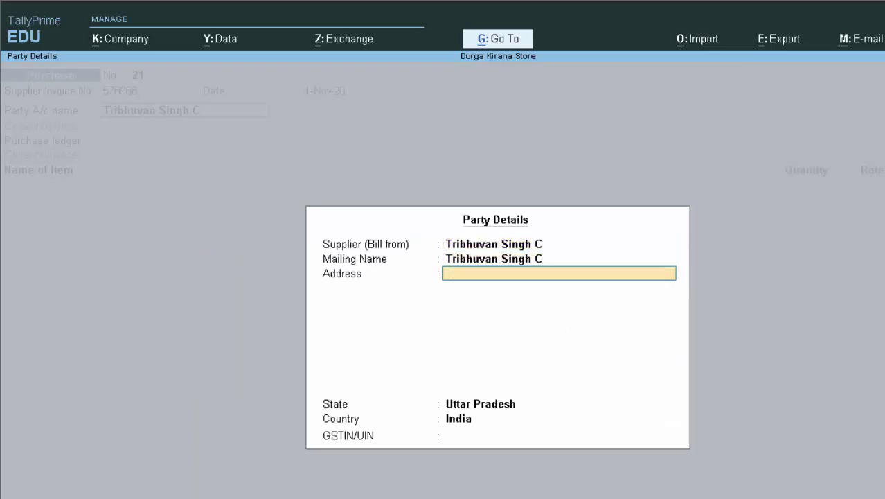
key(Return)
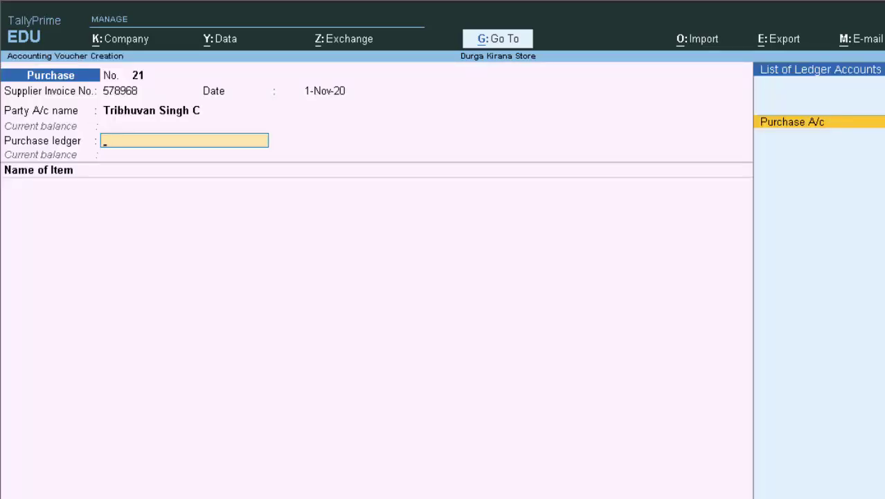
key(Return)
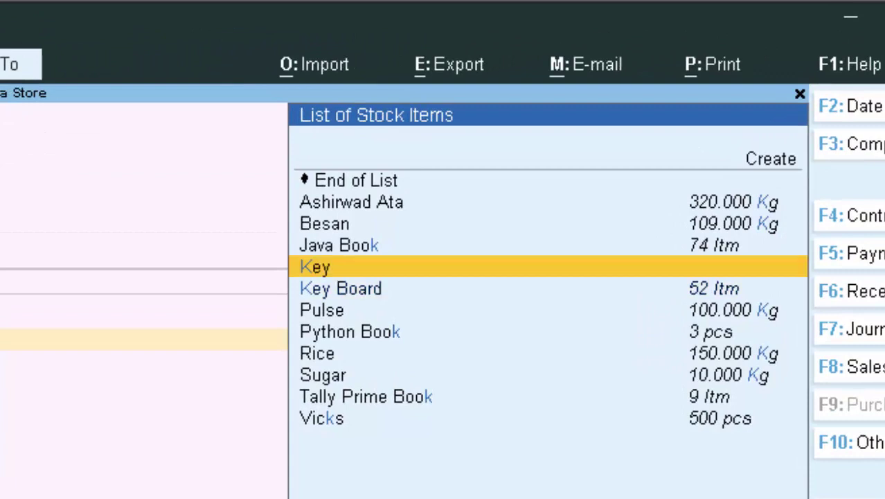
key(Down)
key(Down)
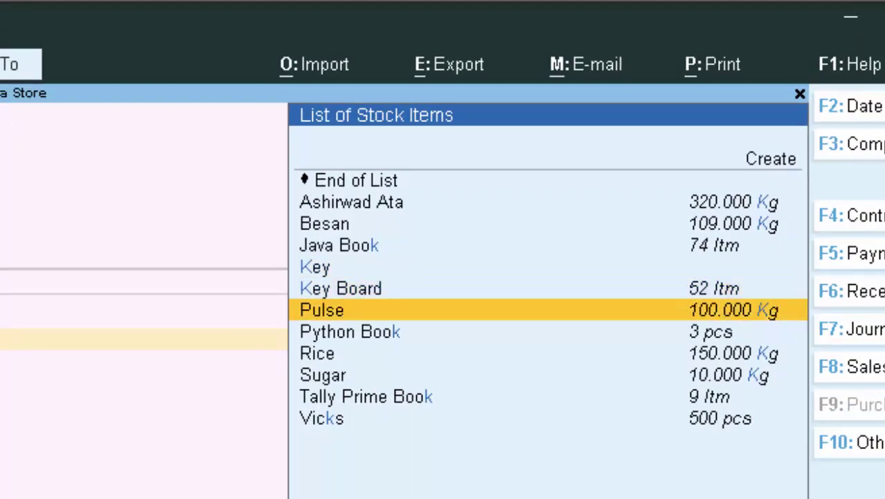
key(Return)
text(40)
key(Return)
key(Return)
key(Return)
key(Return)
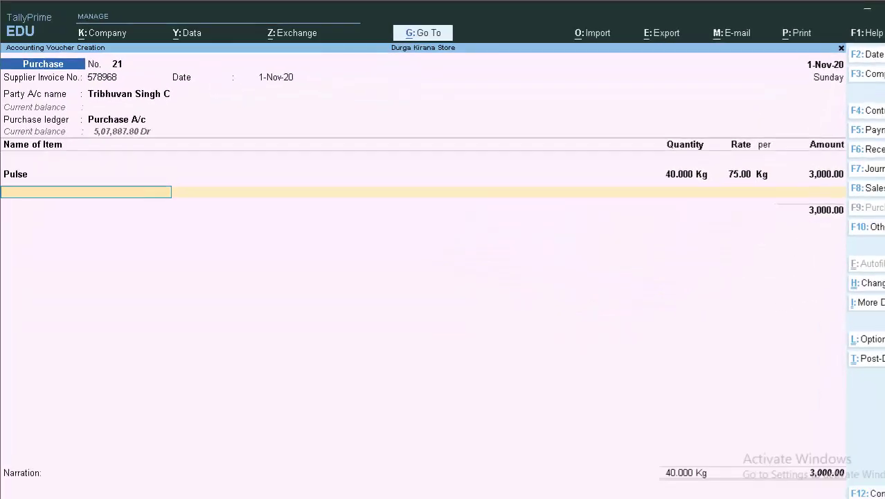
key(Return)
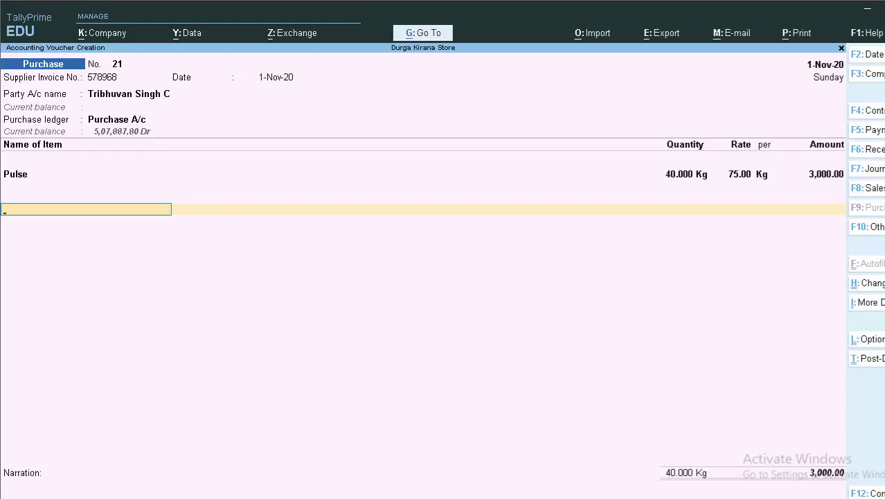
Add a Cgst tax line, clear its amount, and request to quit the voucher.
text(c)
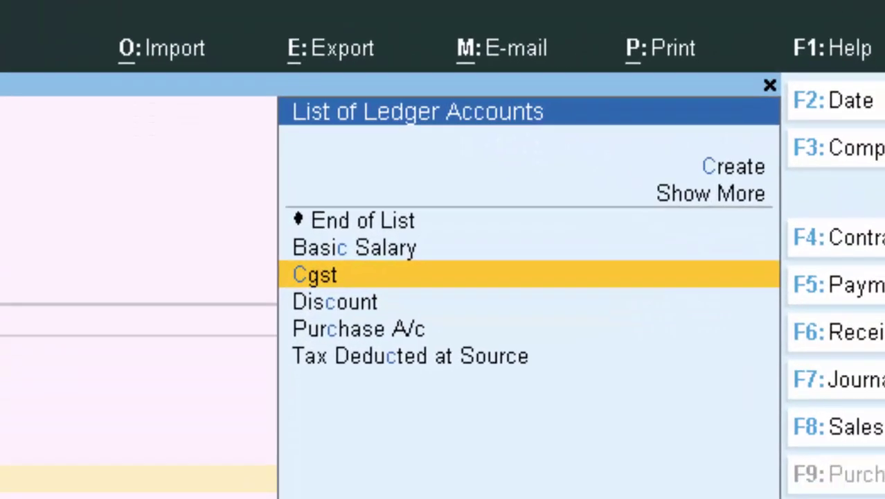
key(Return)
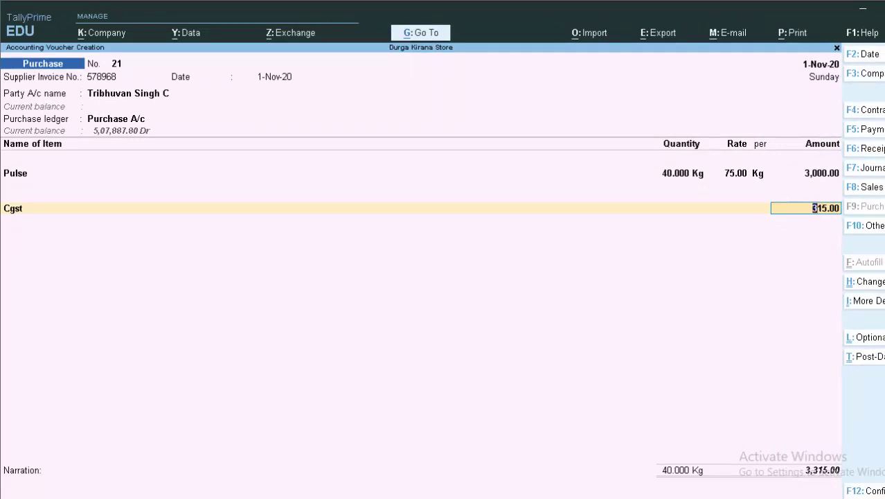
key(BackSpace)
key(Escape)
Discard the voucher, inspect Durga Kirana Store's State in Alter Company, and return to the Gateway.
key(Return)
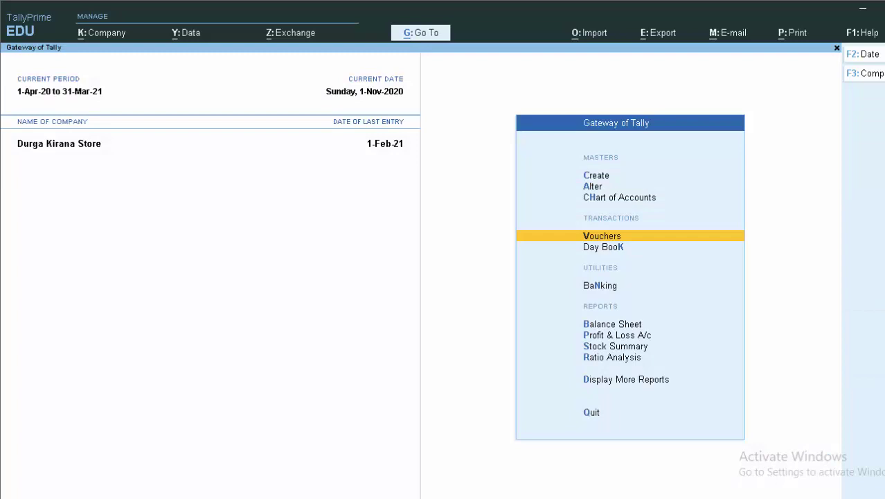
key(F3)
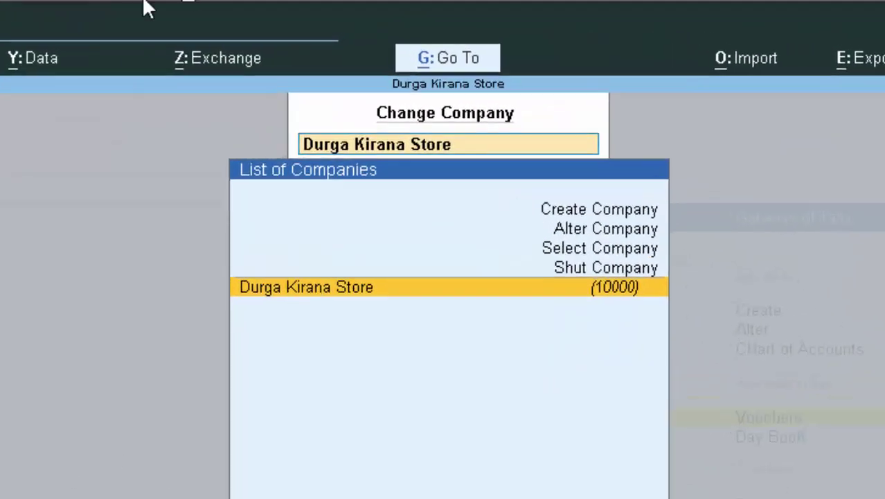
click(638, 231)
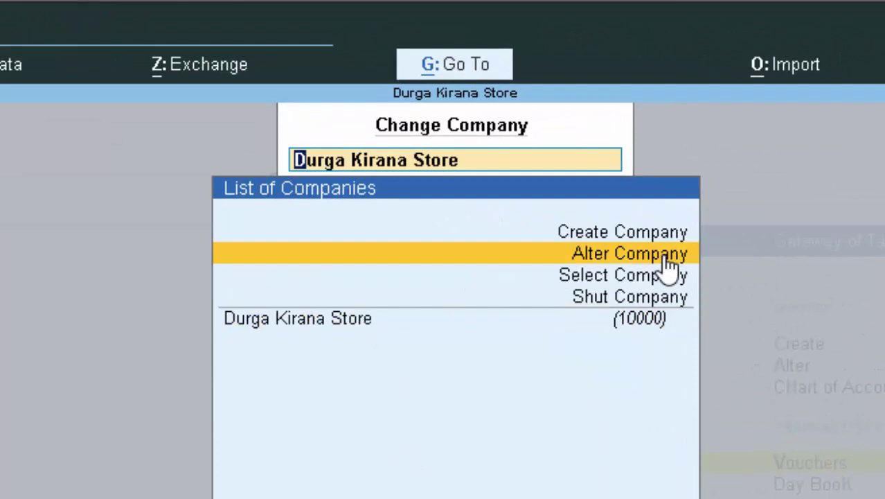
click(667, 258)
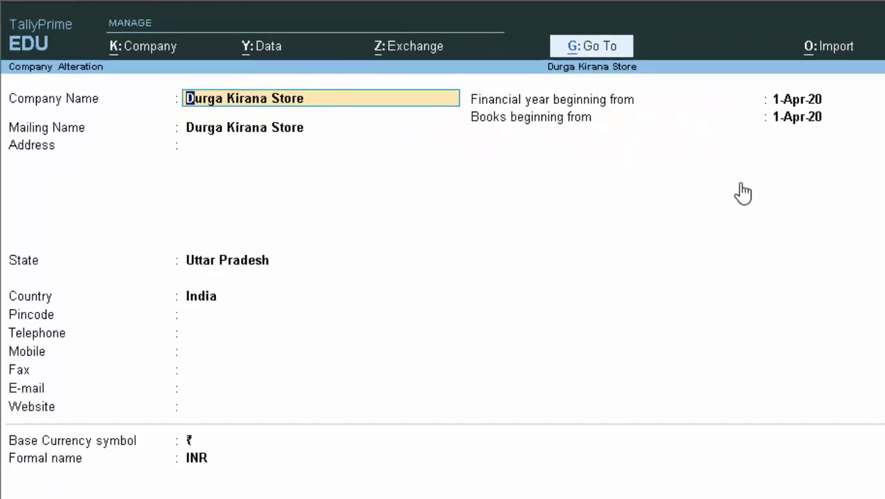
click(216, 262)
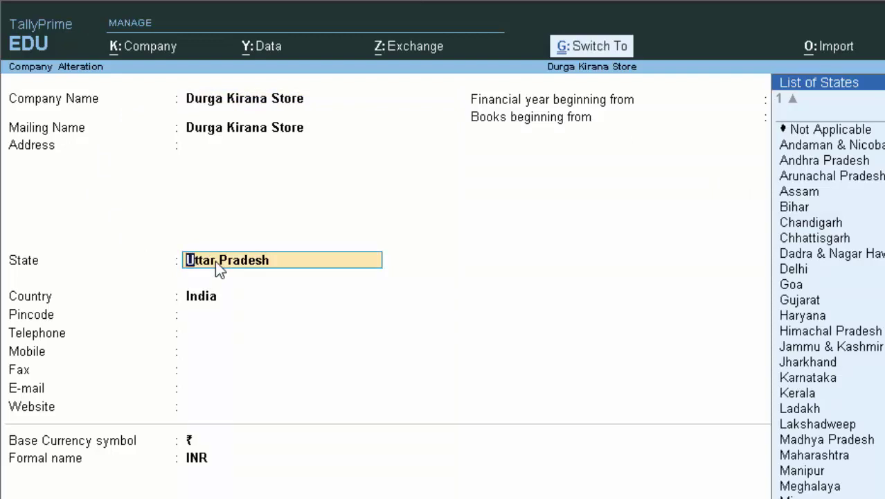
key(Escape)
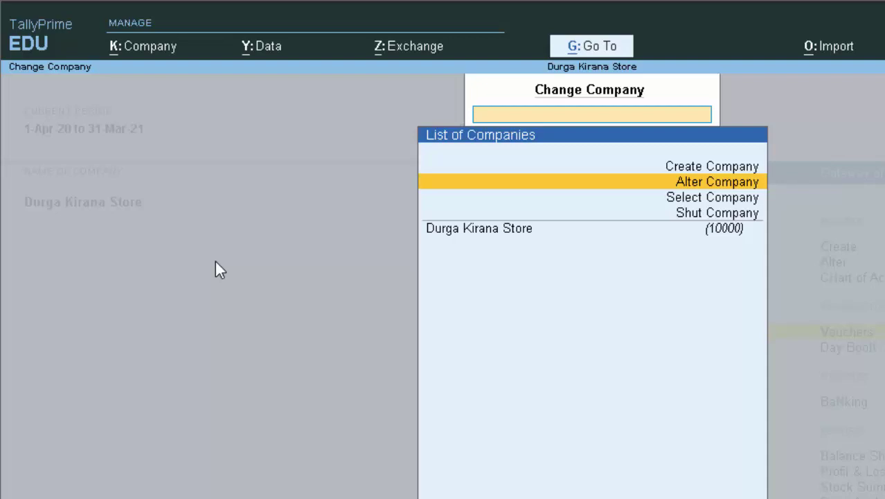
key(Escape)
key(Up)
key(Up)
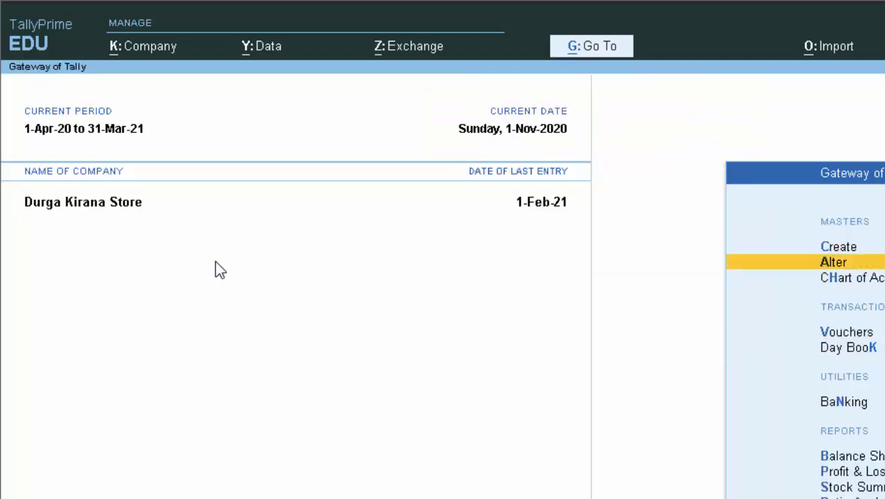
Open the supplier's ledger for alteration from the Ledger masters list.
key(Return)
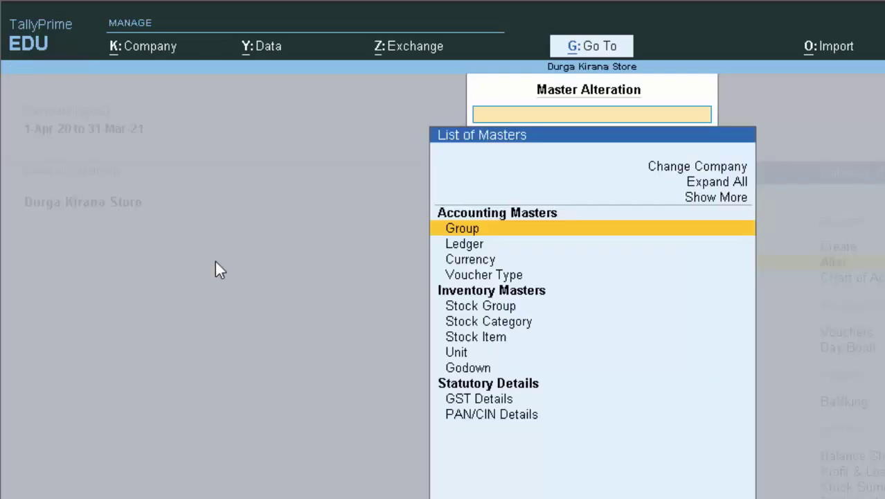
key(Down)
key(Return)
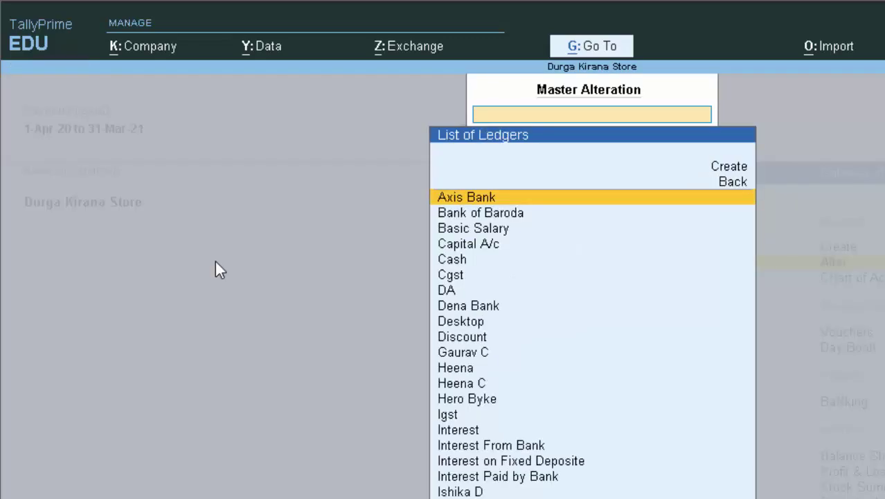
text(T)
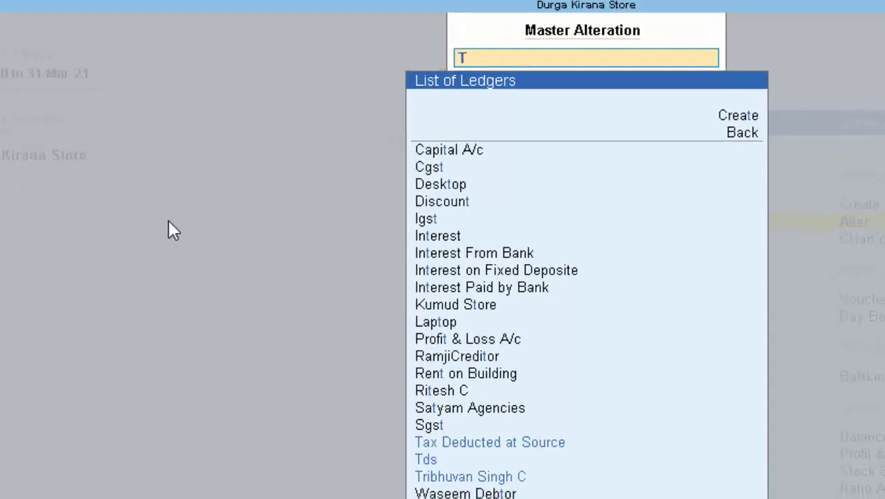
key(Down)
key(Down)
key(Return)
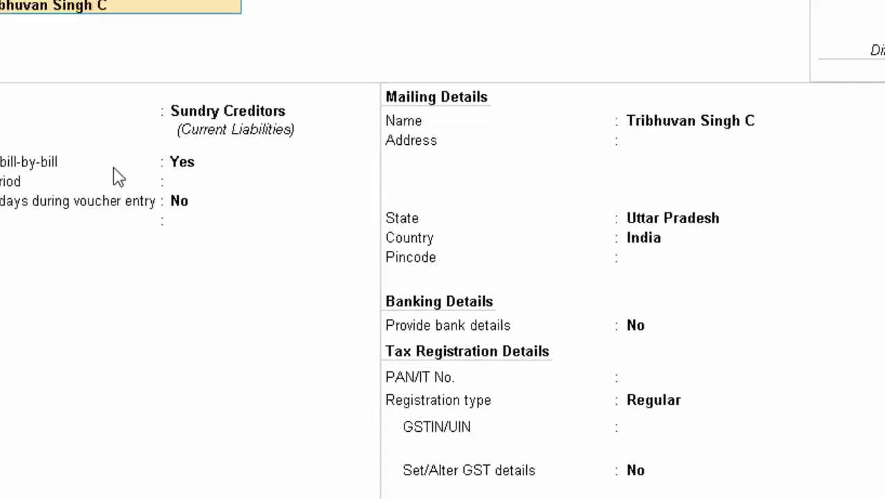
Change the supplier's State to Rajasthan and save the ledger despite the missing GSTIN.
key(Return)
key(Return)
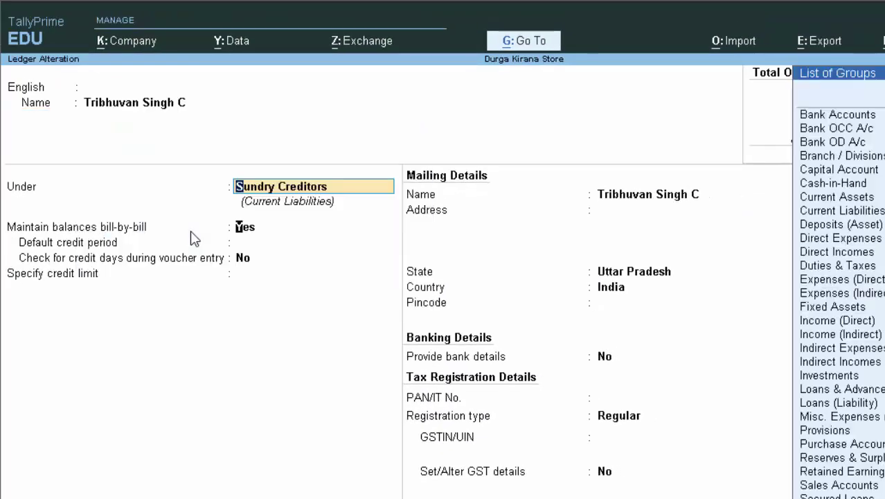
key(Return)
key(Return)
key(Return)
key(Return)
key(Return)
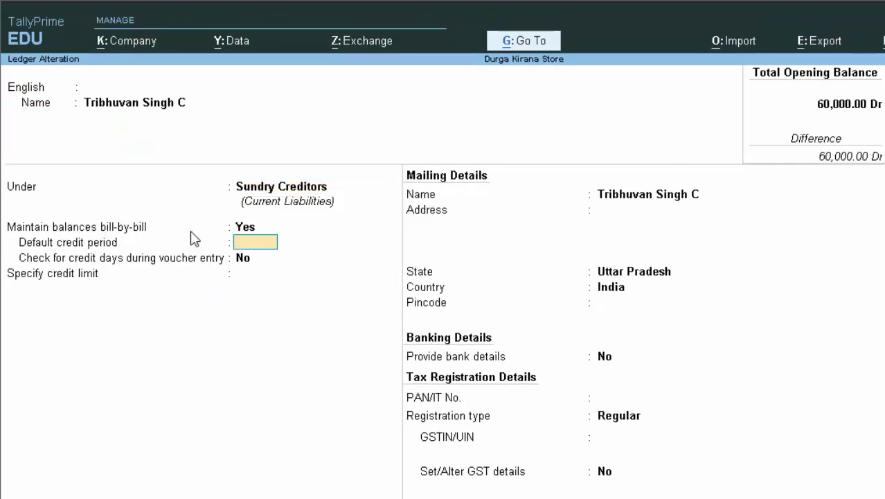
key(Return)
key(Return)
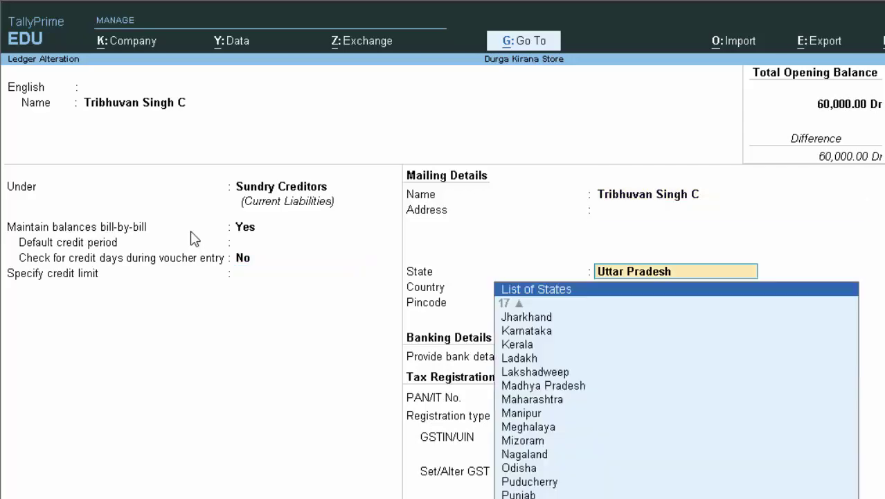
text(R)
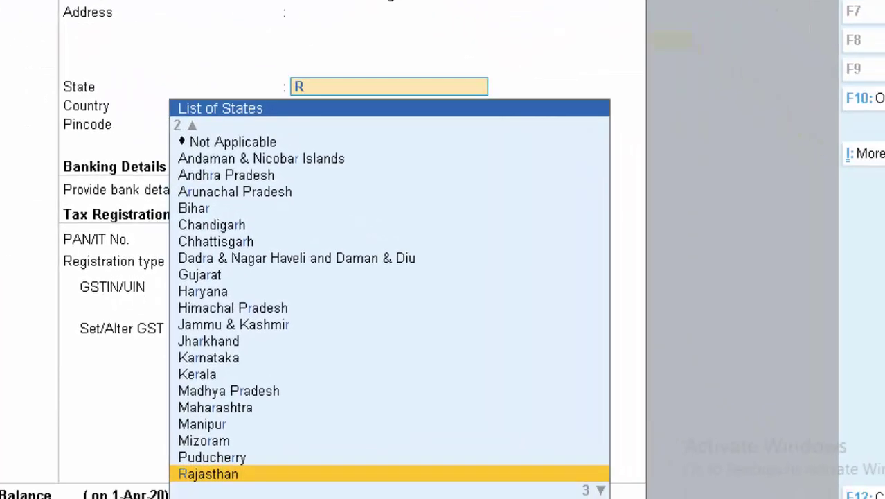
key(Return)
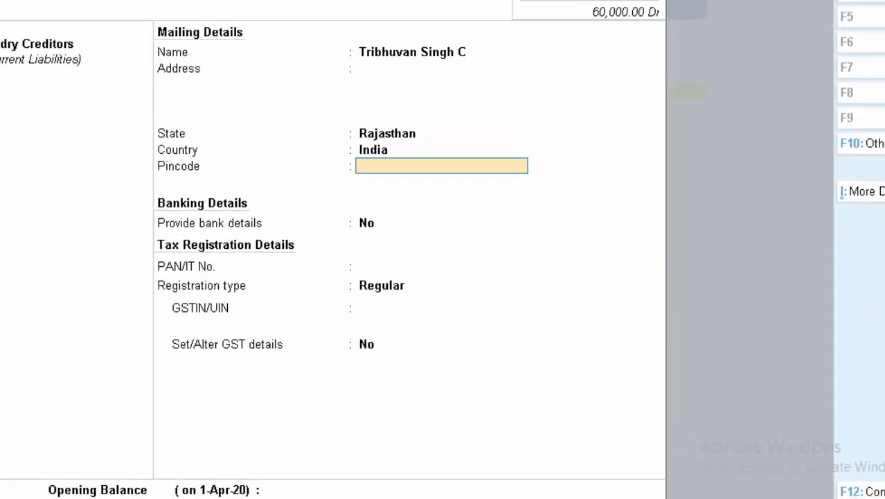
key(Return)
key(Return)
key(Return)
key(Return)
key(Return)
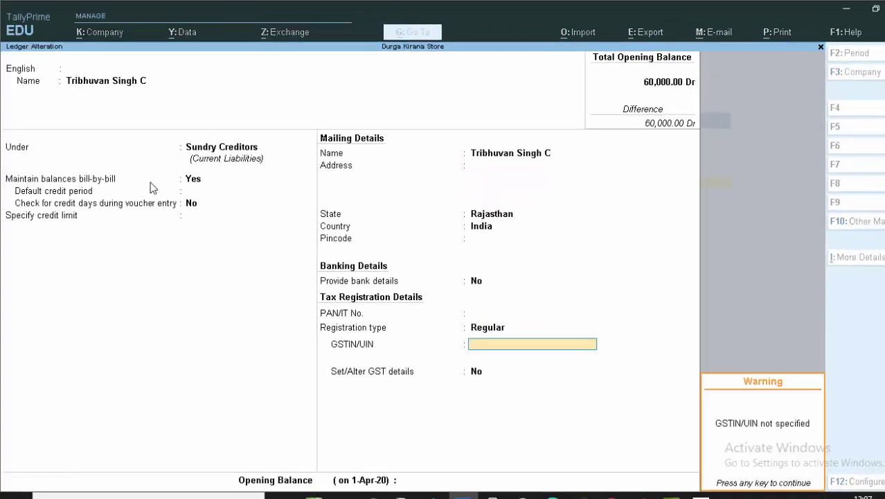
key(Return)
key(Return)
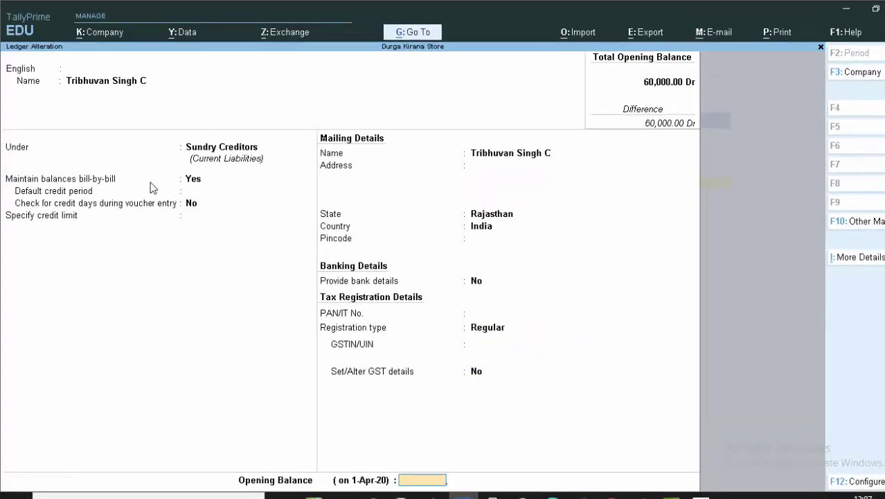
key(Return)
key(Return)
key(Escape)
key(Escape)
Start a Purchase voucher with supplier invoice 568 and the supplier as party.
text(v)
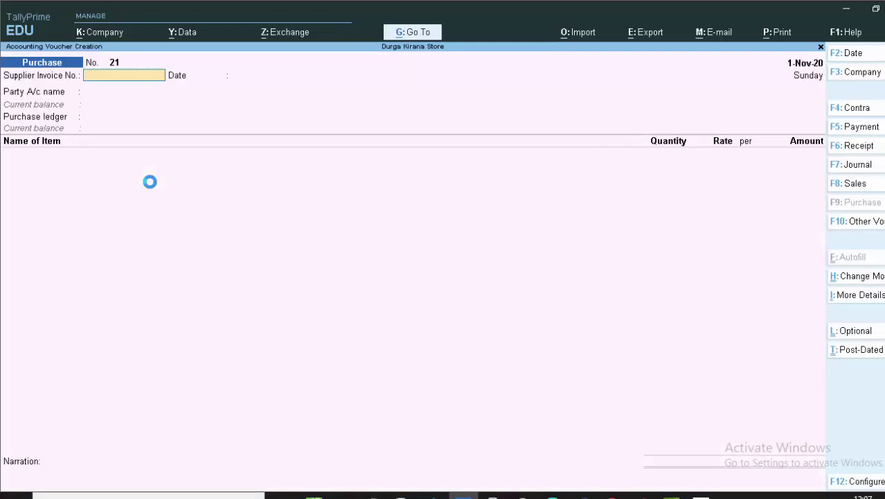
text(568)
key(Return)
key(Return)
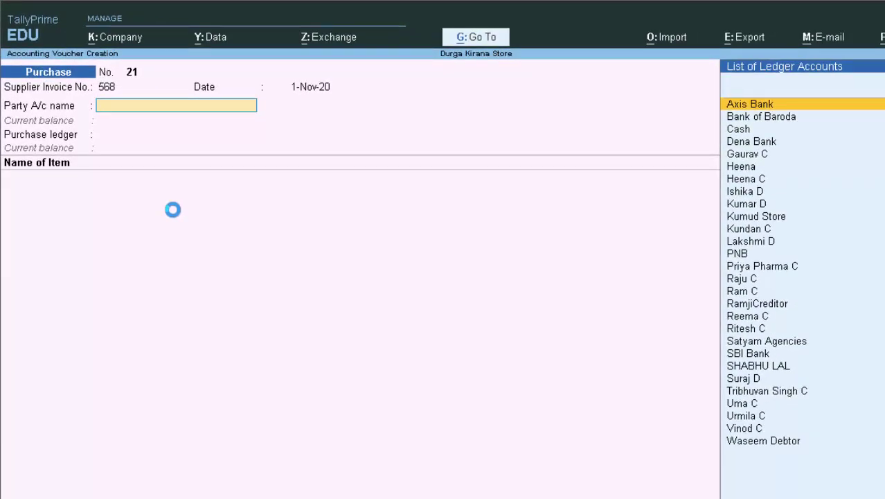
key(Down)
key(Down)
key(Down)
key(Down)
key(Down)
key(Down)
key(Down)
key(Down)
key(Down)
key(Down)
key(Down)
key(Down)
key(Down)
key(Down)
key(Down)
key(Down)
key(Down)
key(Down)
key(Down)
key(Down)
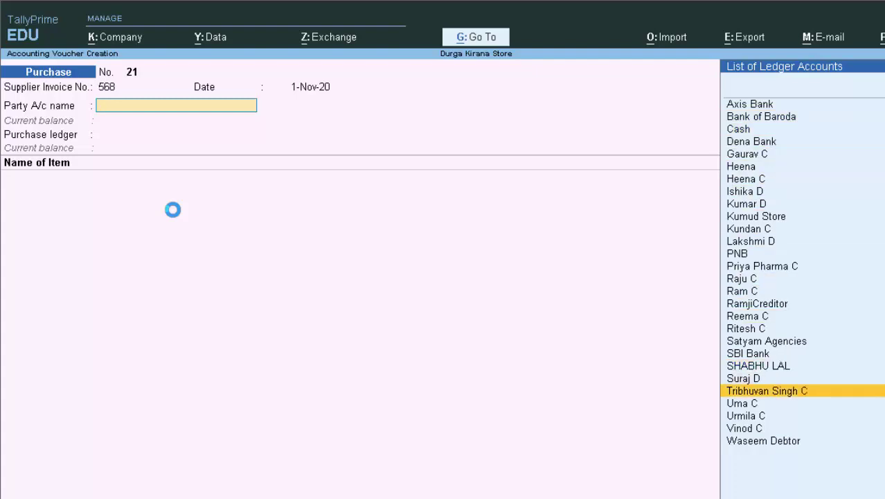
key(Return)
key(Return)
key(Return)
key(Return)
key(Return)
key(Return)
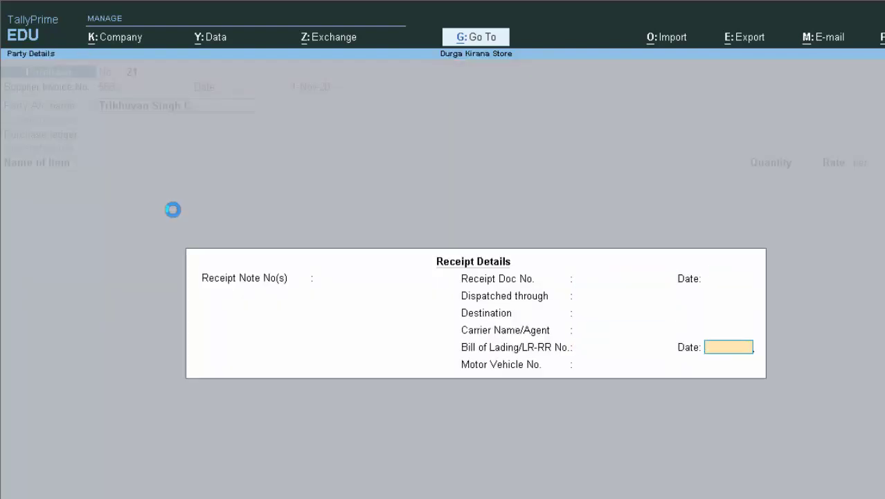
key(Return)
key(Return)
key(Return)
key(Return)
key(Return)
key(Return)
key(Return)
key(Return)
key(Return)
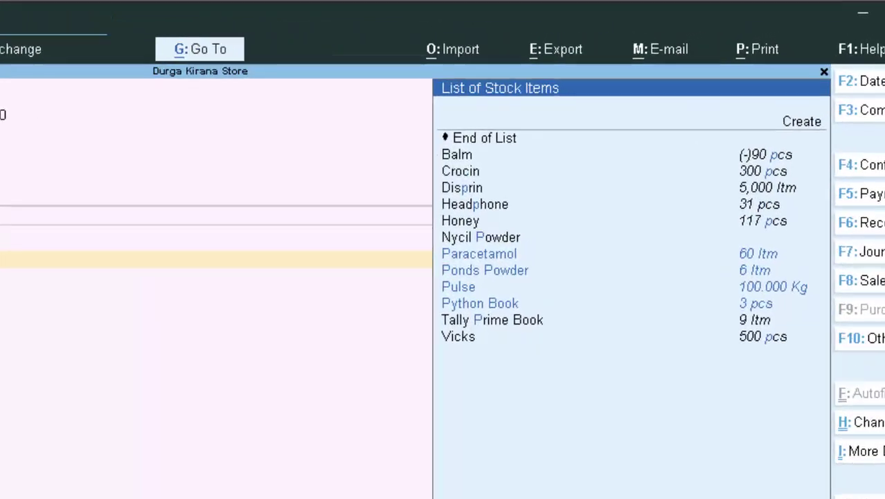
Add 50 Kg of Pulse at 75.00, totalling 3,750.00.
key(Down)
key(Down)
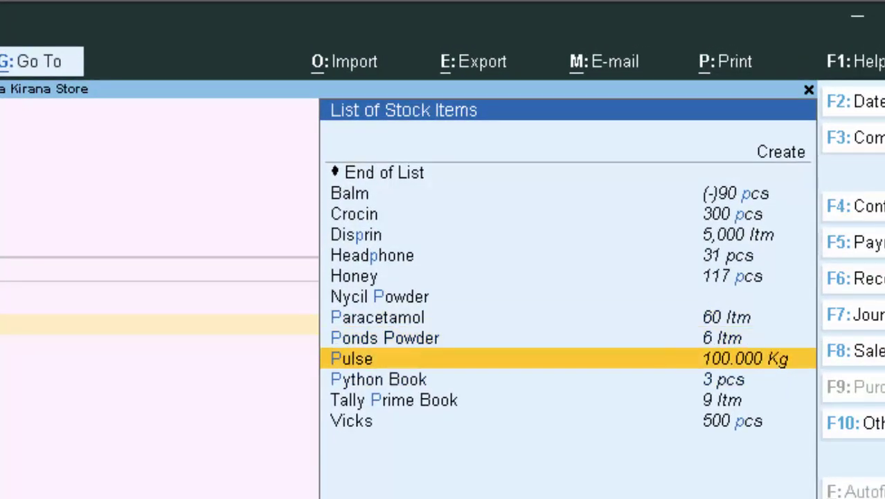
key(Return)
text(5)
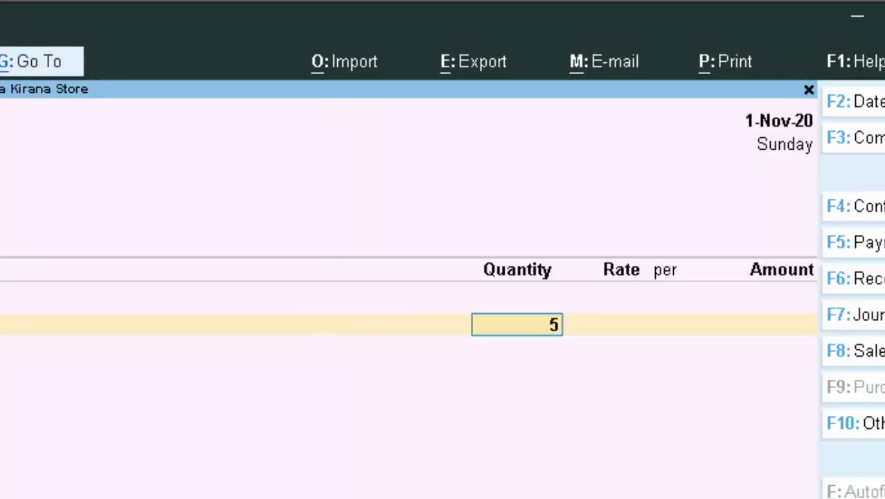
text(0)
key(Return)
key(Return)
key(Return)
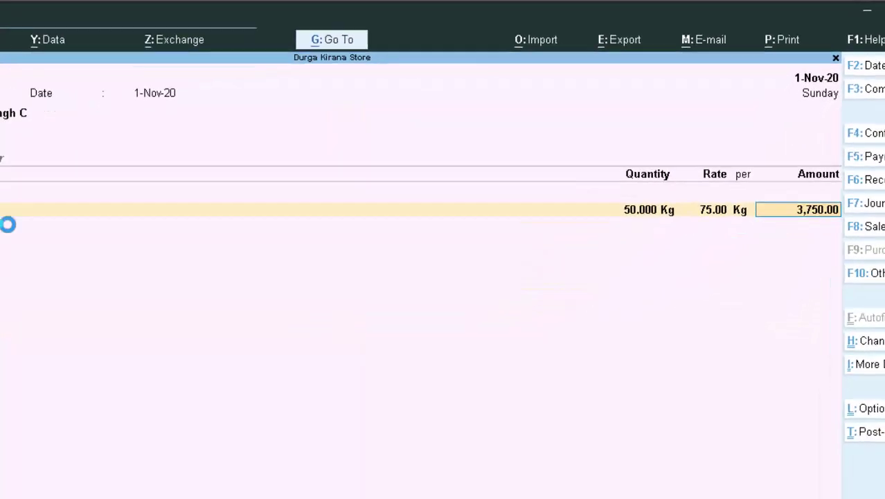
key(Return)
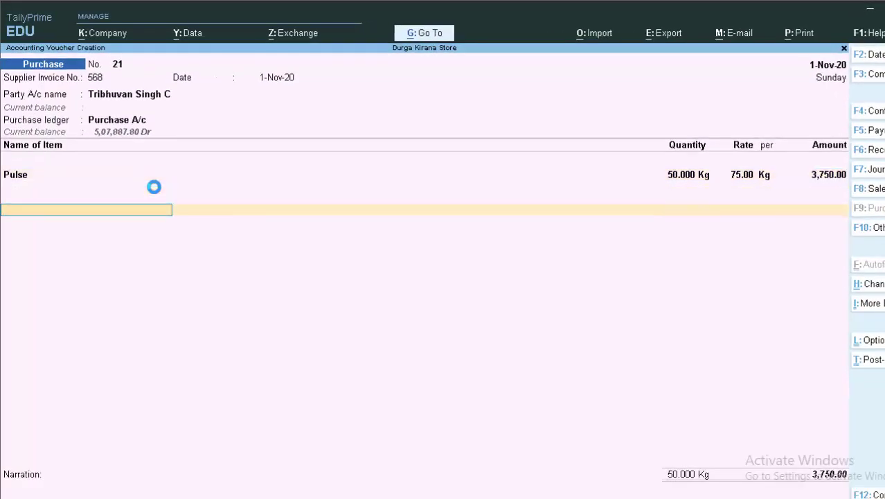
Add an Igst ledger line of 788.00 below Pulse, bringing the total to 4,538.00.
key(Return)
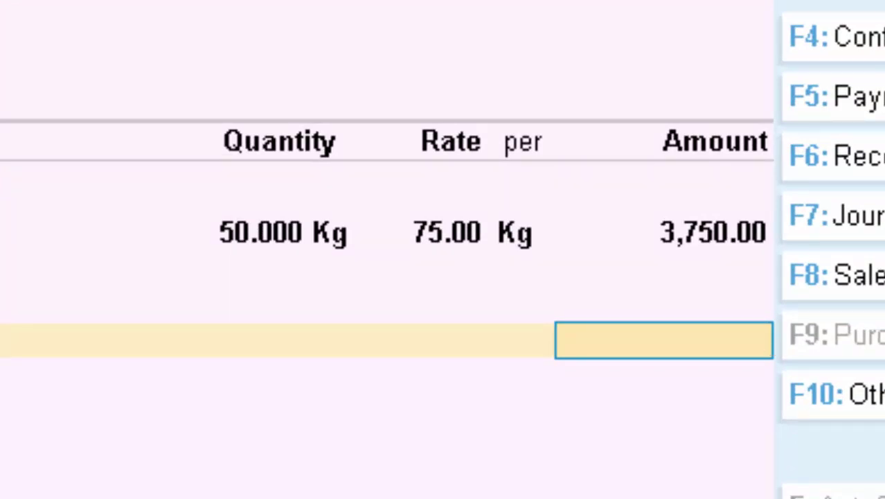
key(Return)
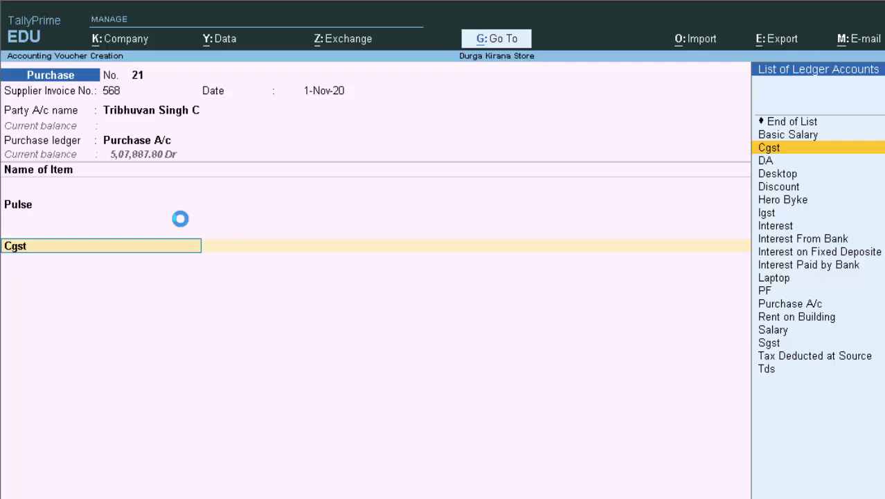
key(Down)
key(Down)
key(Down)
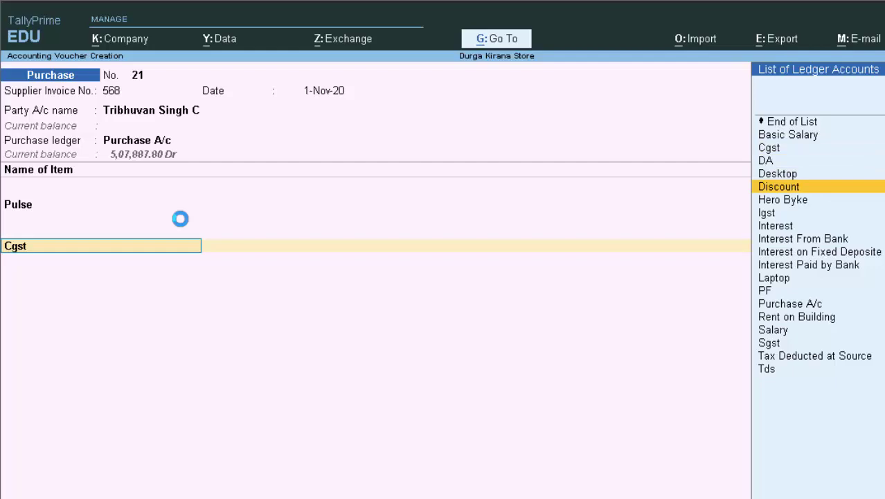
key(Down)
key(Down)
key(Return)
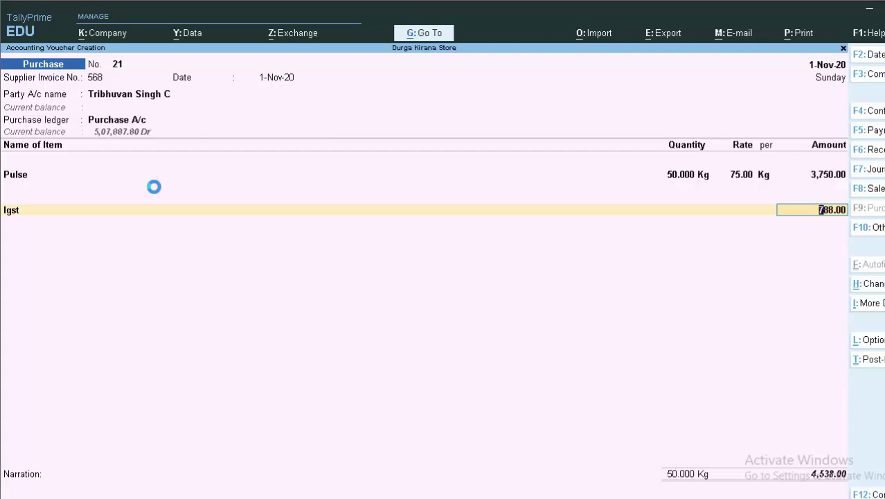
Save purchase voucher 21 and leave the new blank voucher.
key(ctrl)
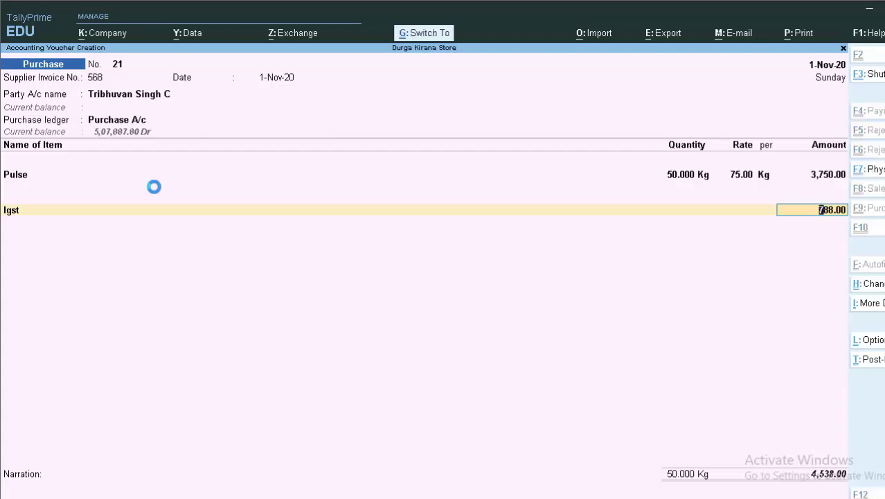
key(ctrl+a)
key(Escape)
Reopen the saved purchase voucher 21 from the Day Book.
key(y)
key(d)
key(d)
key(Return)
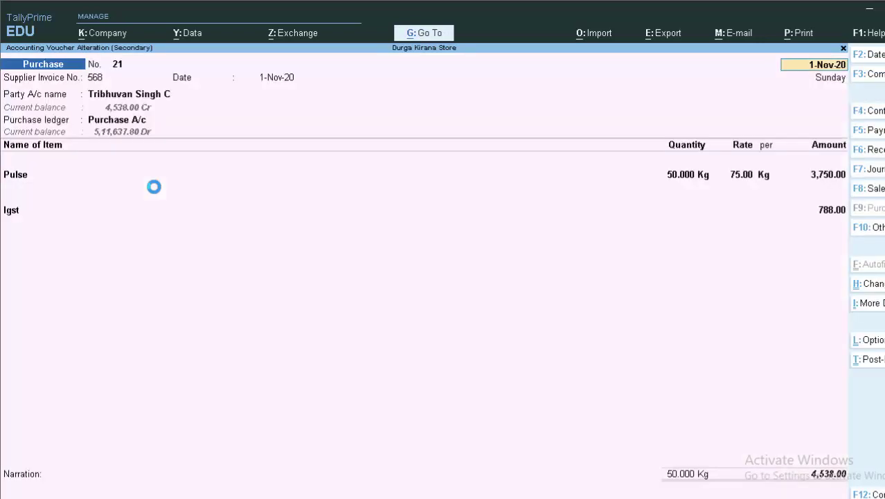
Print-preview voucher 21, acknowledging the tax mismatch warning.
key(alt+p)
key(Return)
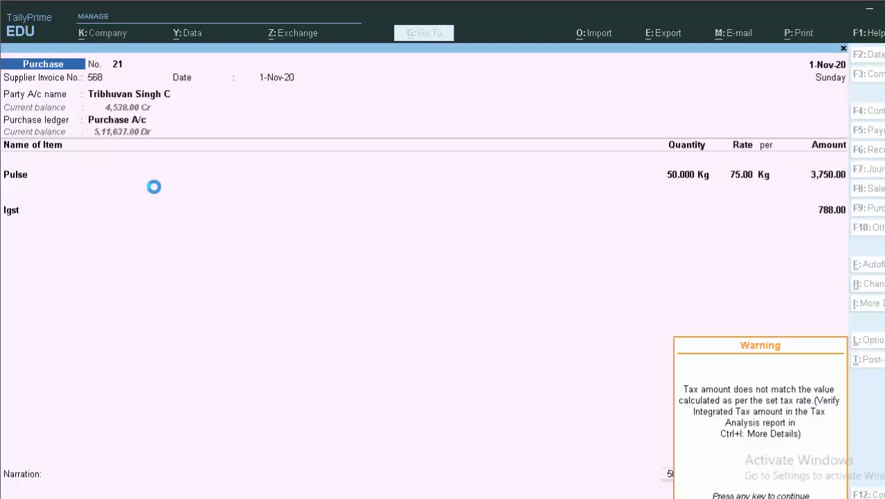
key(Return)
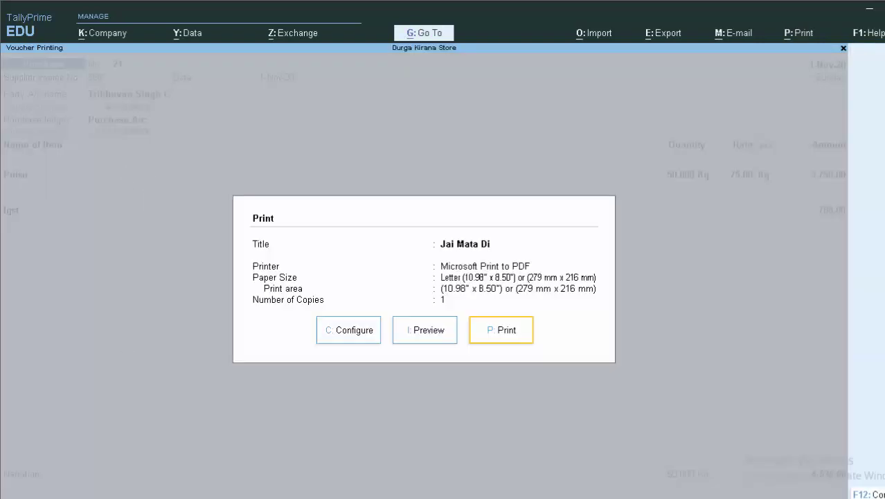
key(i)
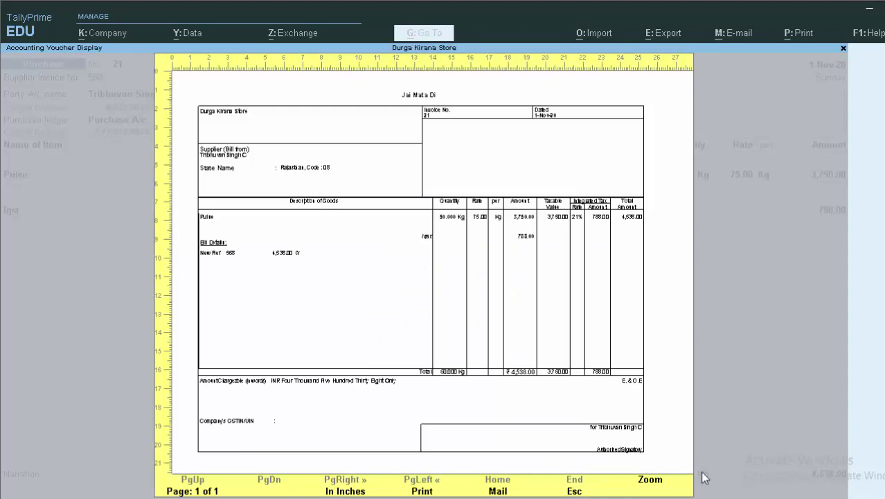